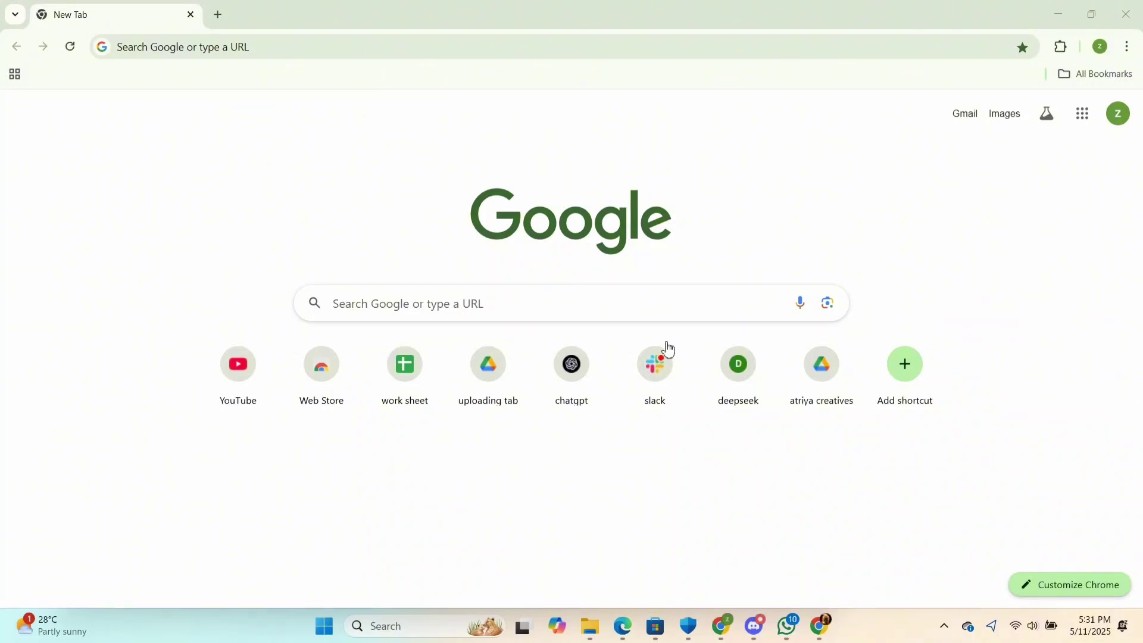
# Go to the canva.com website
pyautogui.click(429, 314)
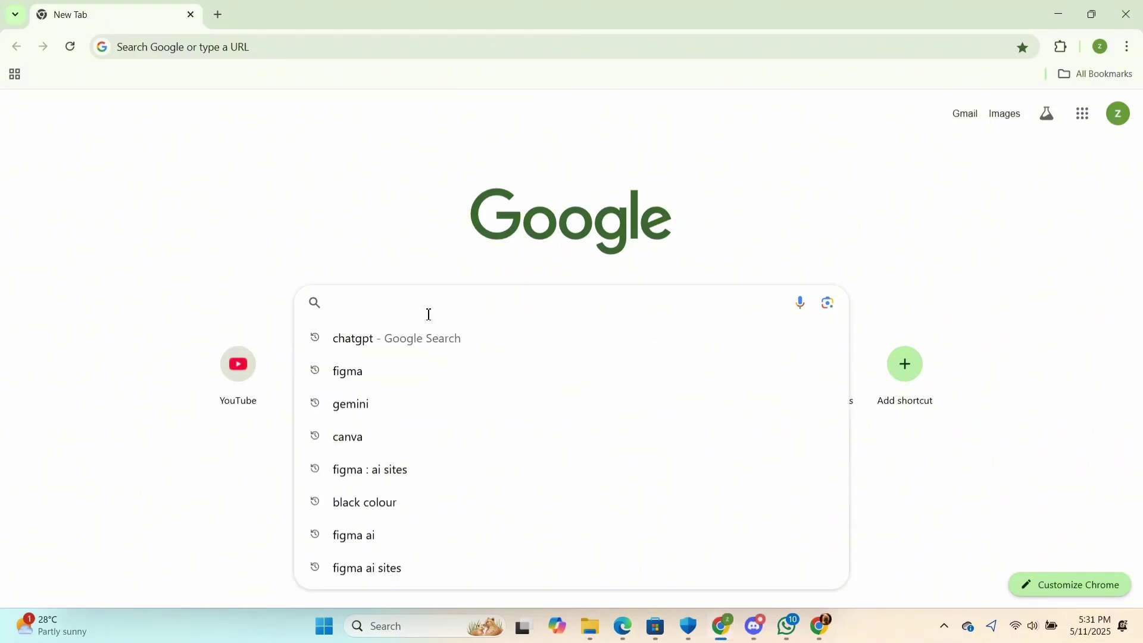
pyautogui.write('canva')
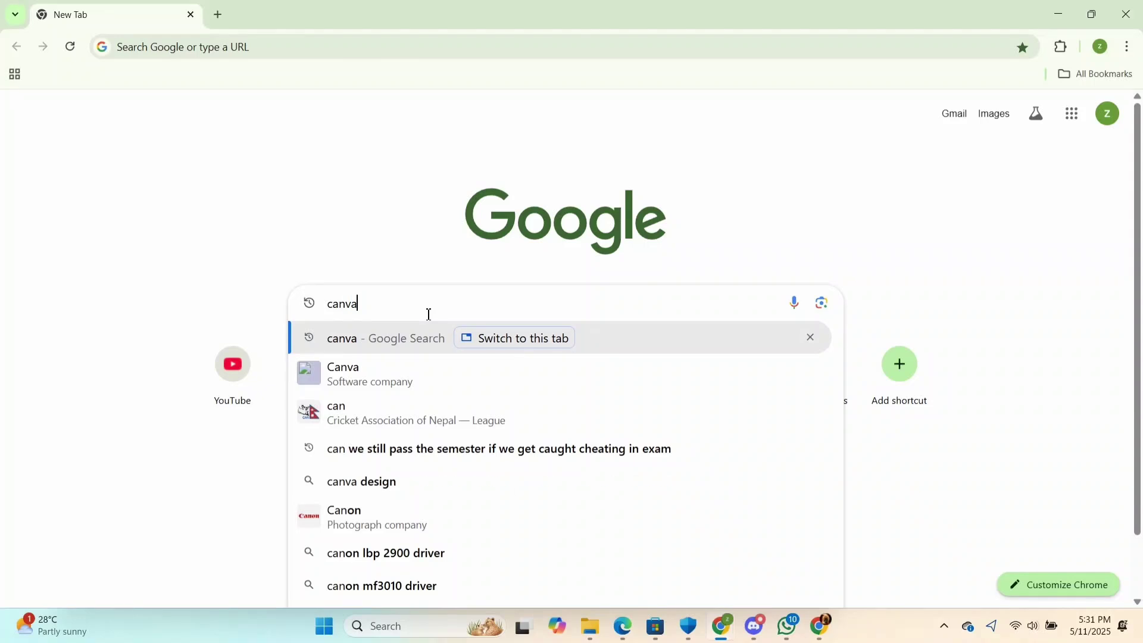
pyautogui.write('.com')
pyautogui.press('Return')
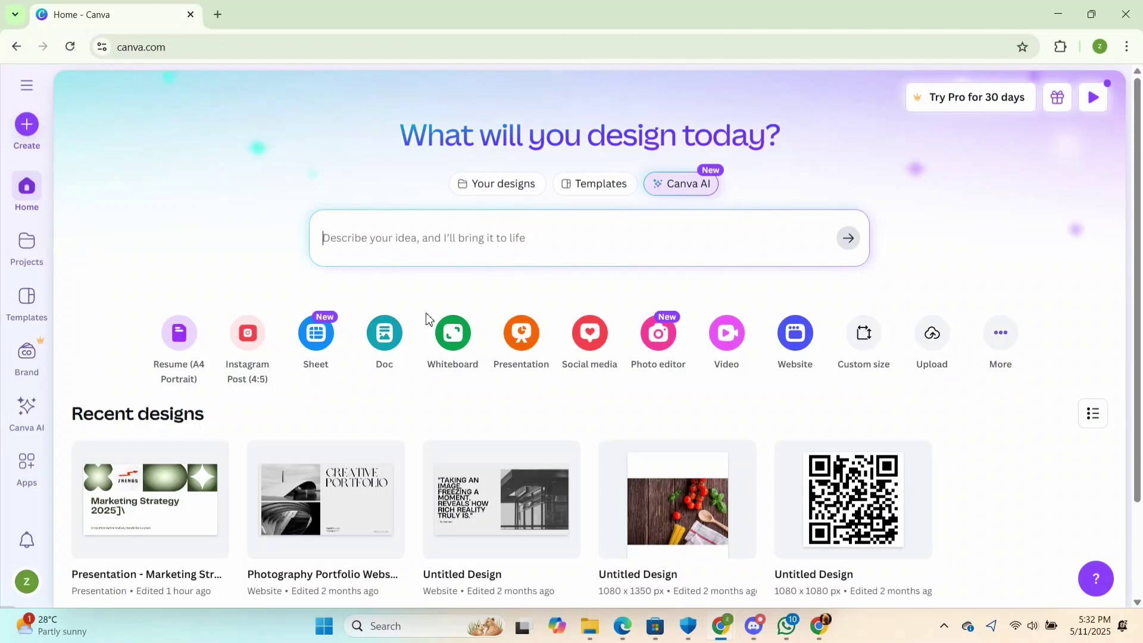
# Set Canva AI to Design for me, with the Social Media category and the YouTube Thumbnail format
pyautogui.click(688, 186)
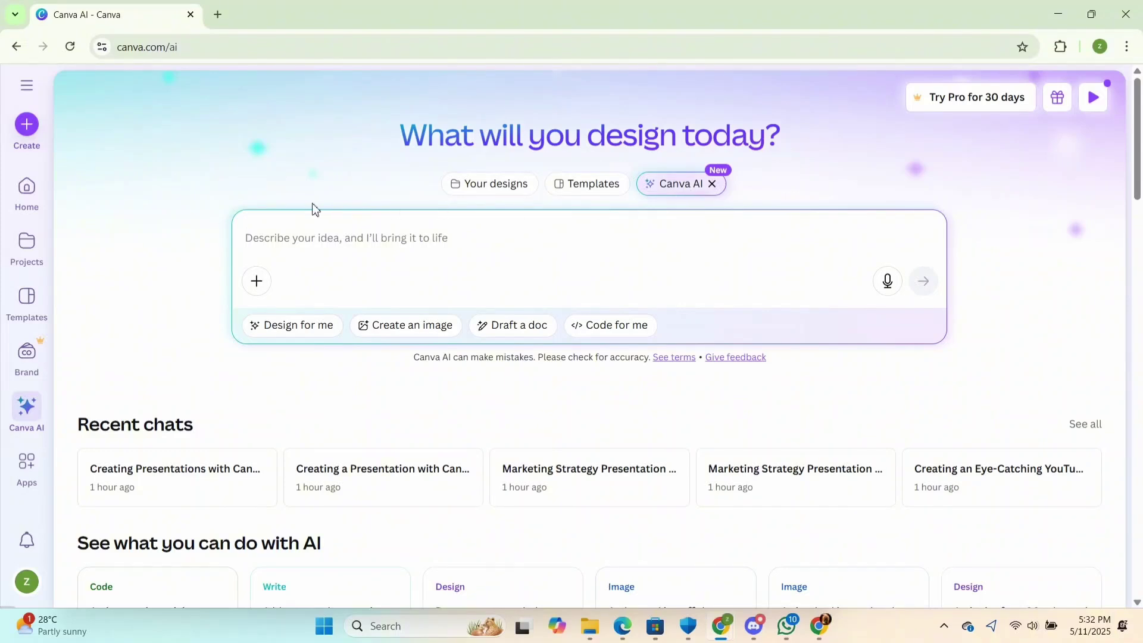
pyautogui.click(292, 328)
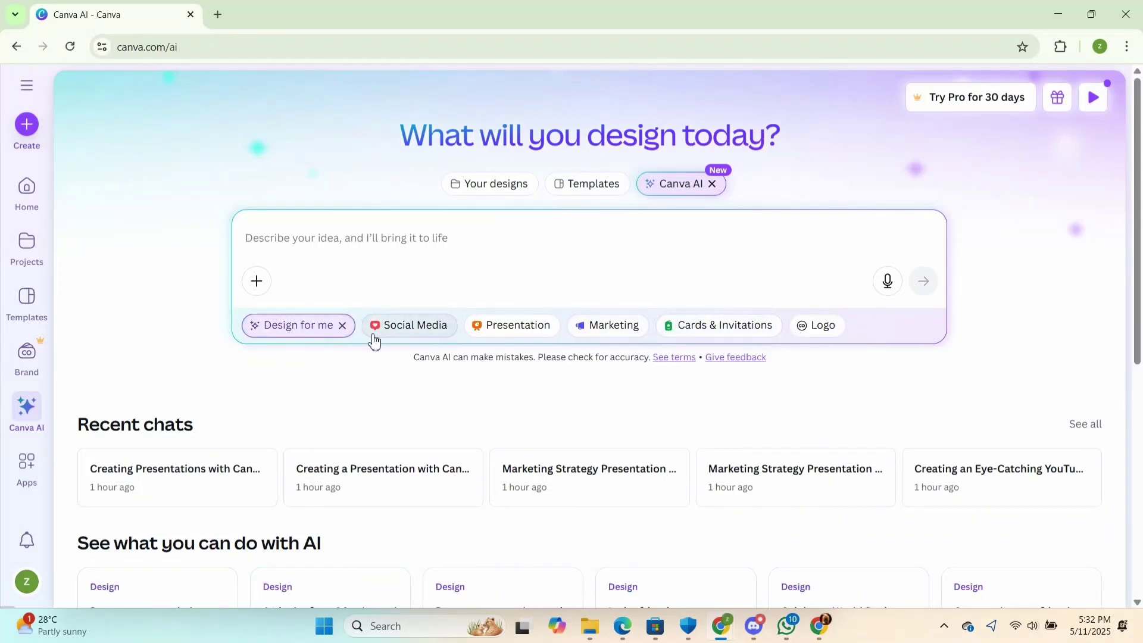
pyautogui.click(400, 327)
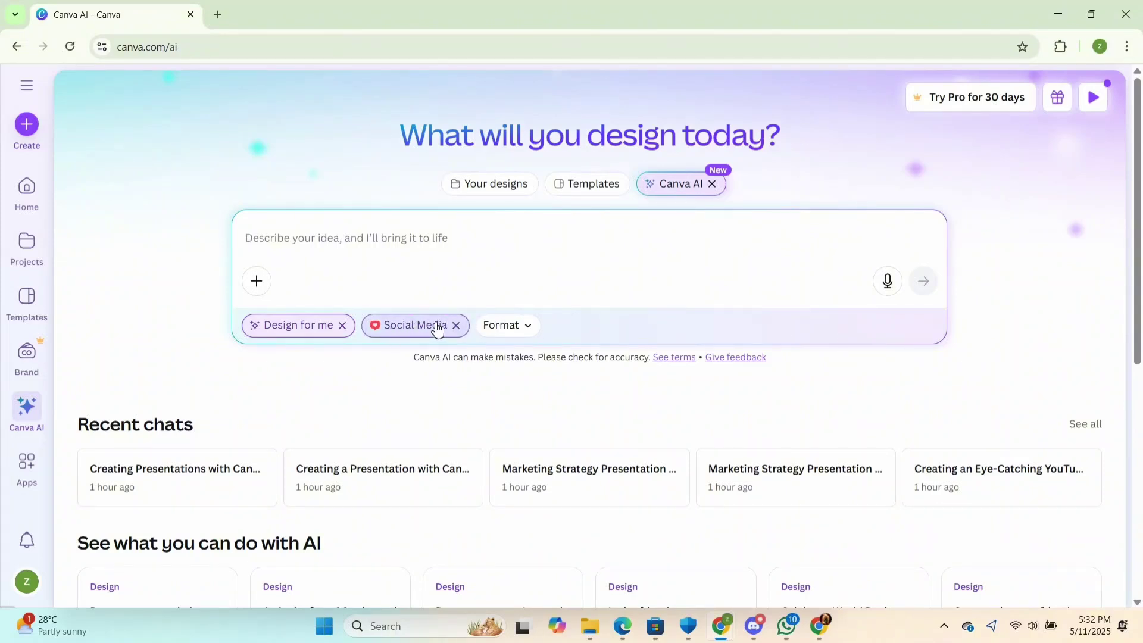
pyautogui.click(517, 331)
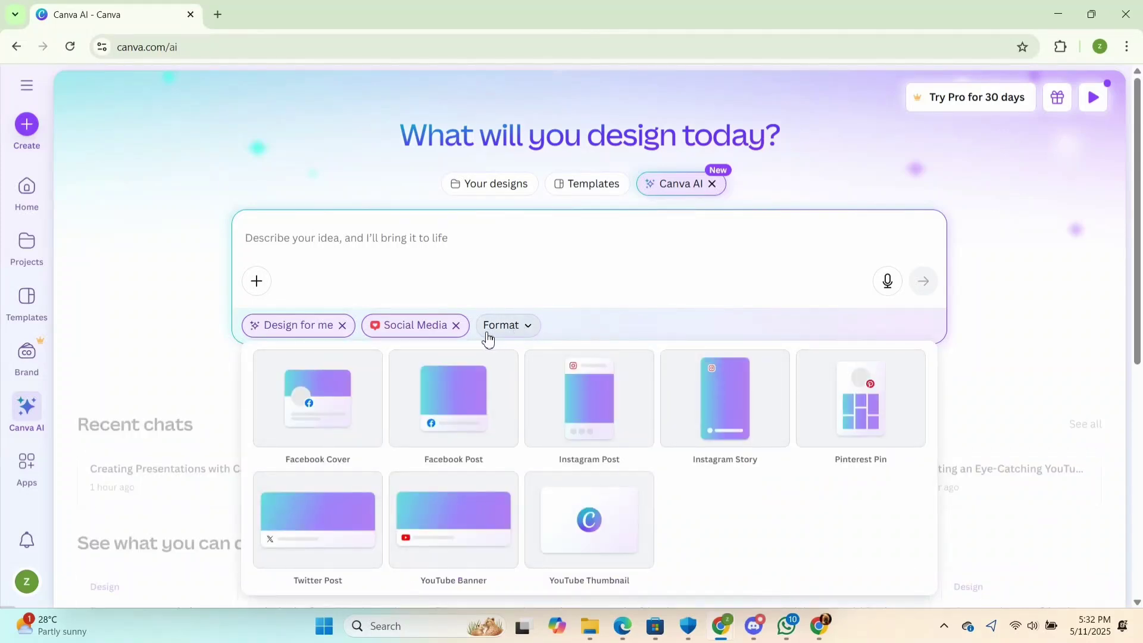
pyautogui.click(614, 522)
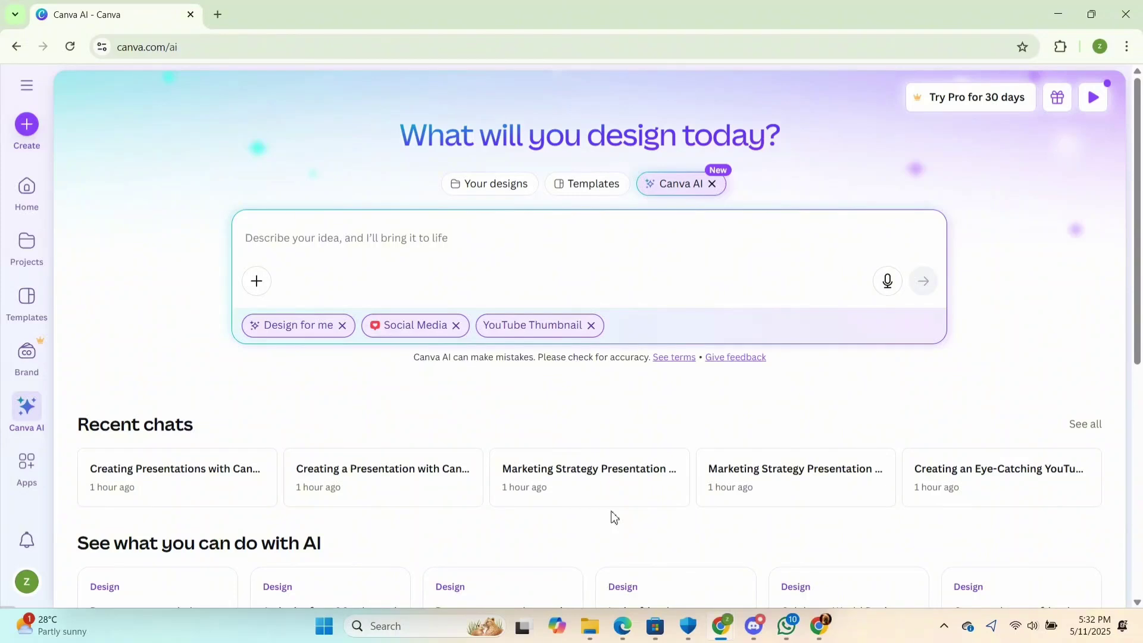
# Generate thumbnail designs from the prompt "bold thumbnail for tech tutorials"
pyautogui.click(338, 251)
pyautogui.write('bold thum')
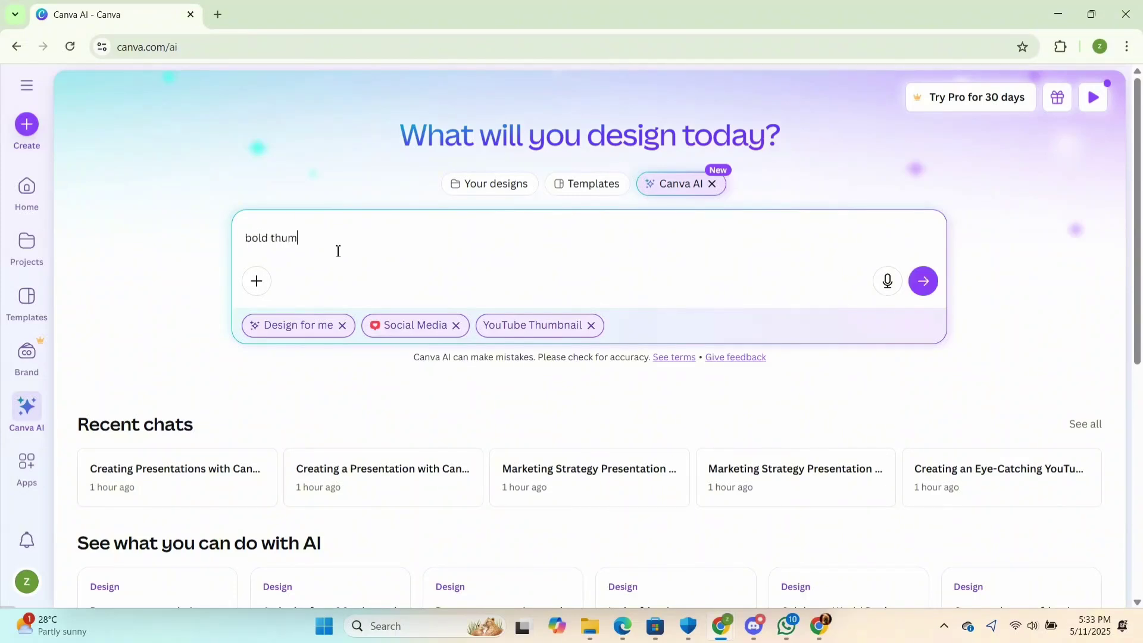
pyautogui.write('bnail for tech tutorial')
pyautogui.press('Return')
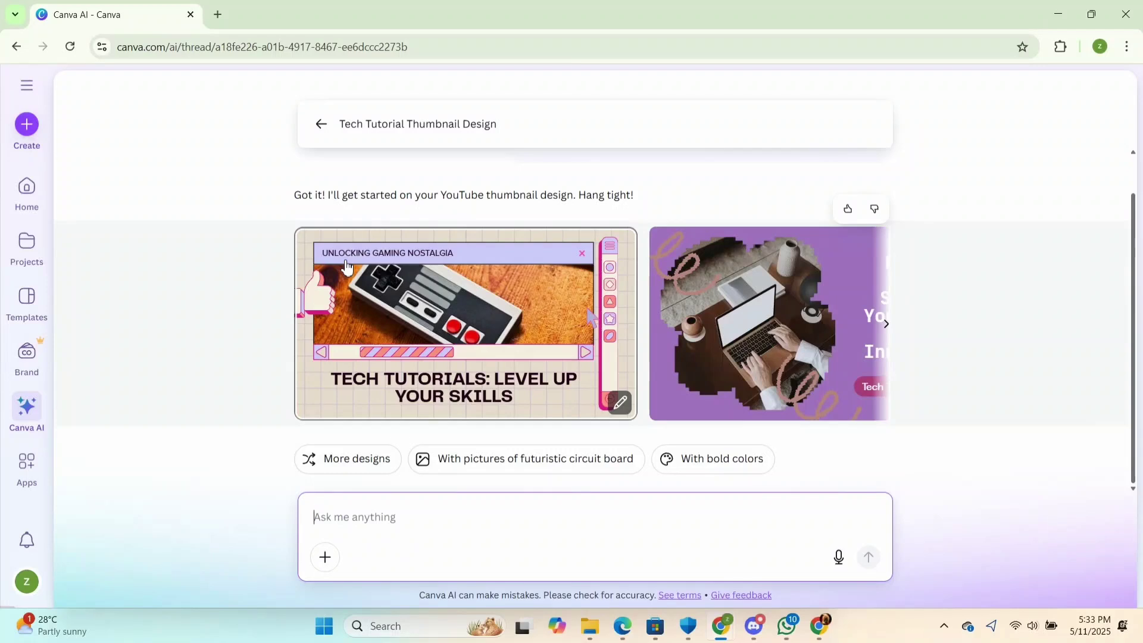
# Browse the generated thumbnails and open the "Master the Latest Tech with Our Tutorials" design for editing
pyautogui.click(885, 325)
pyautogui.click(885, 327)
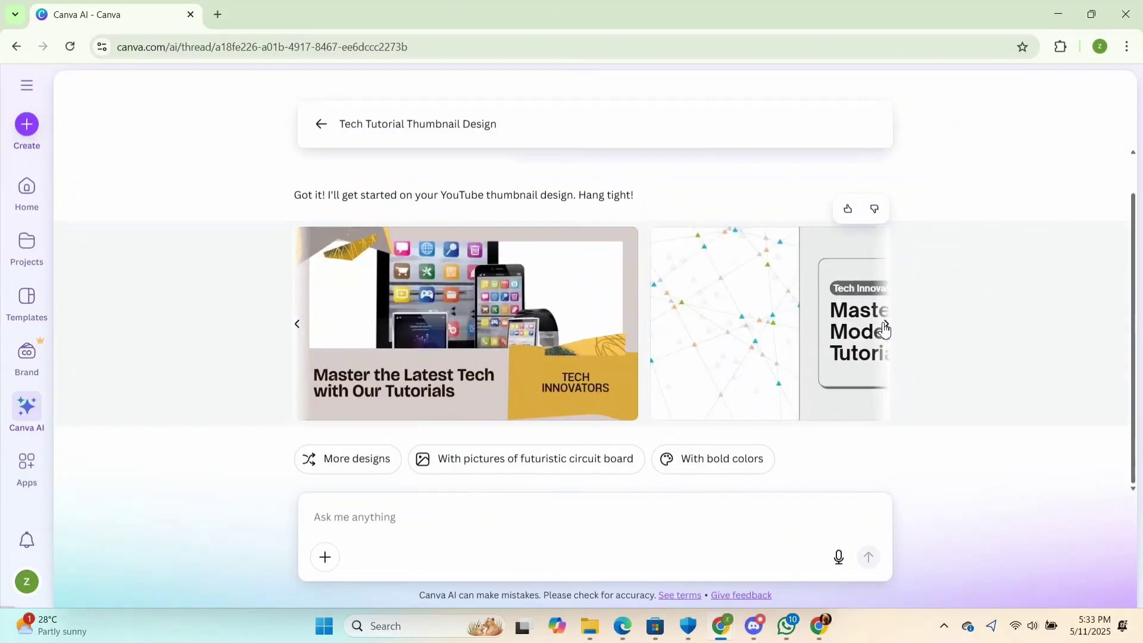
pyautogui.click(885, 327)
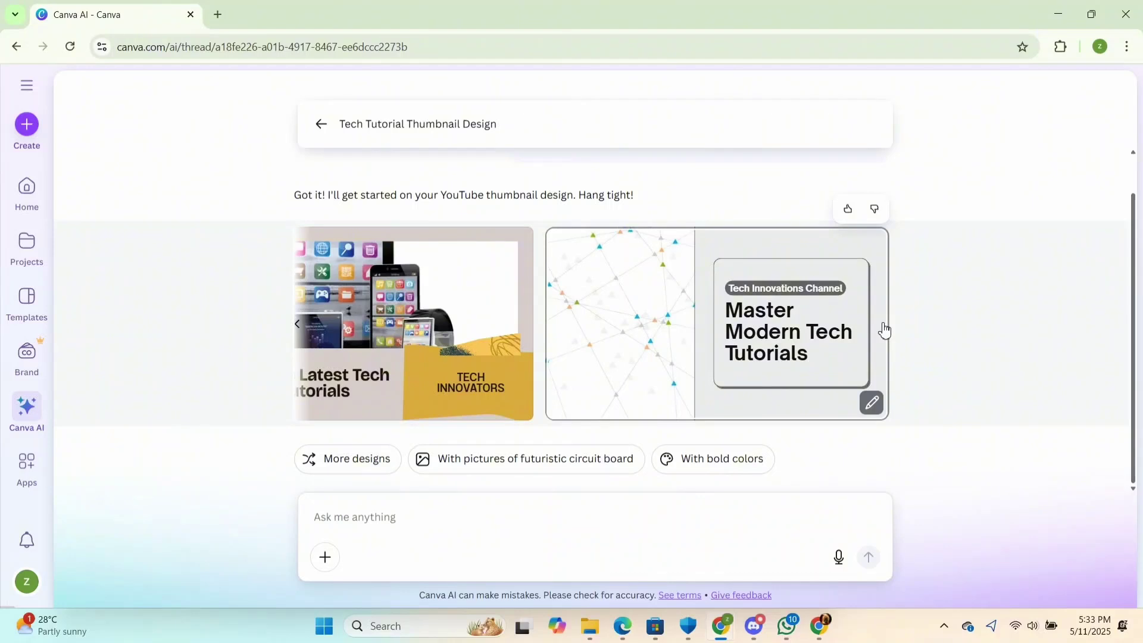
pyautogui.click(508, 390)
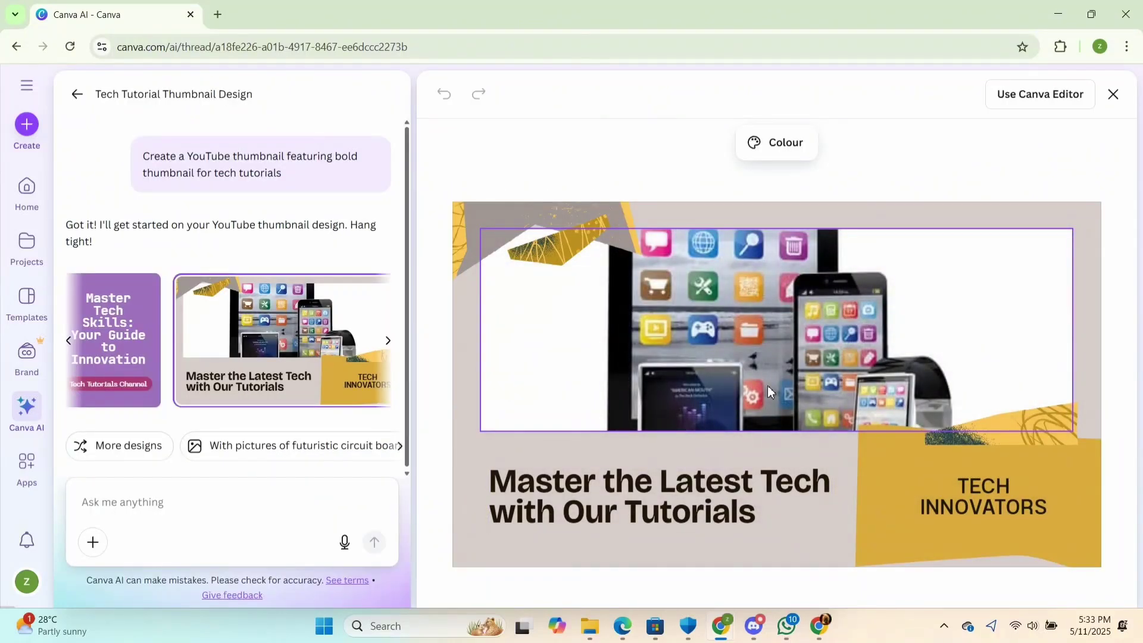
# Change the thumbnail's headline text to "Master the Latest Tech with Our Tutoria"
pyautogui.click(717, 483)
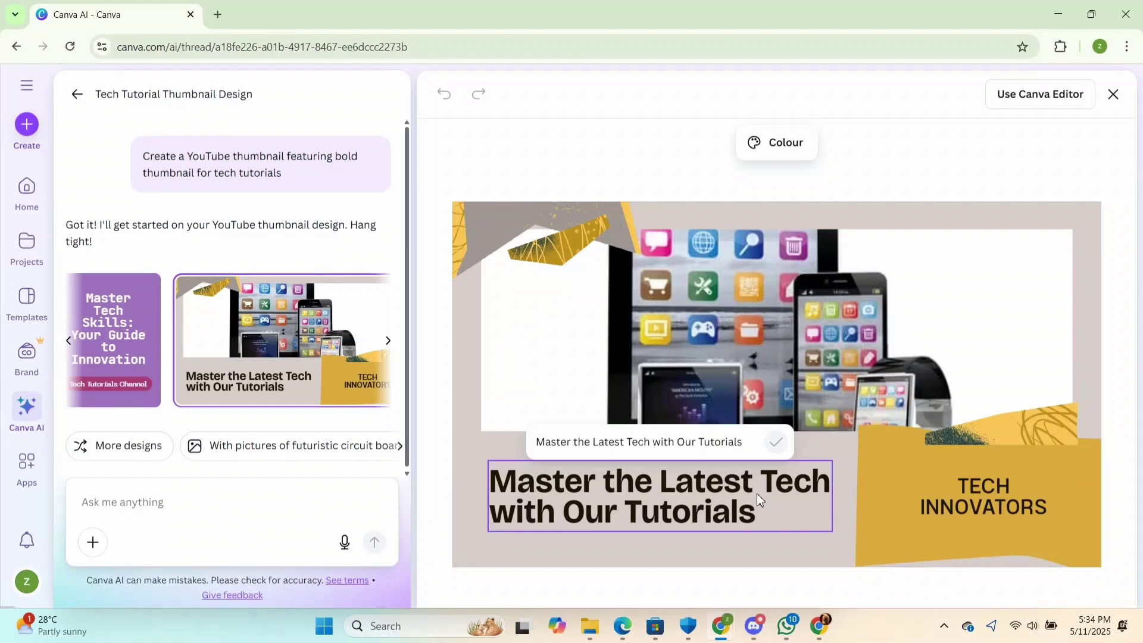
pyautogui.click(749, 460)
pyautogui.press('BackSpace')
pyautogui.press('BackSpace')
pyautogui.press('Return')
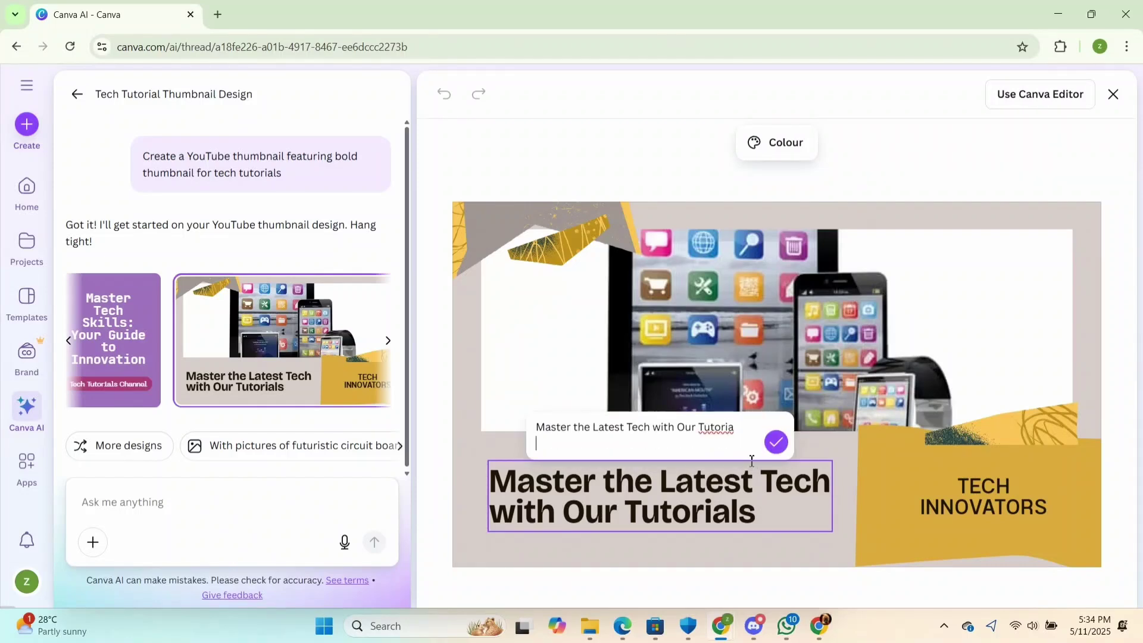
pyautogui.click(776, 442)
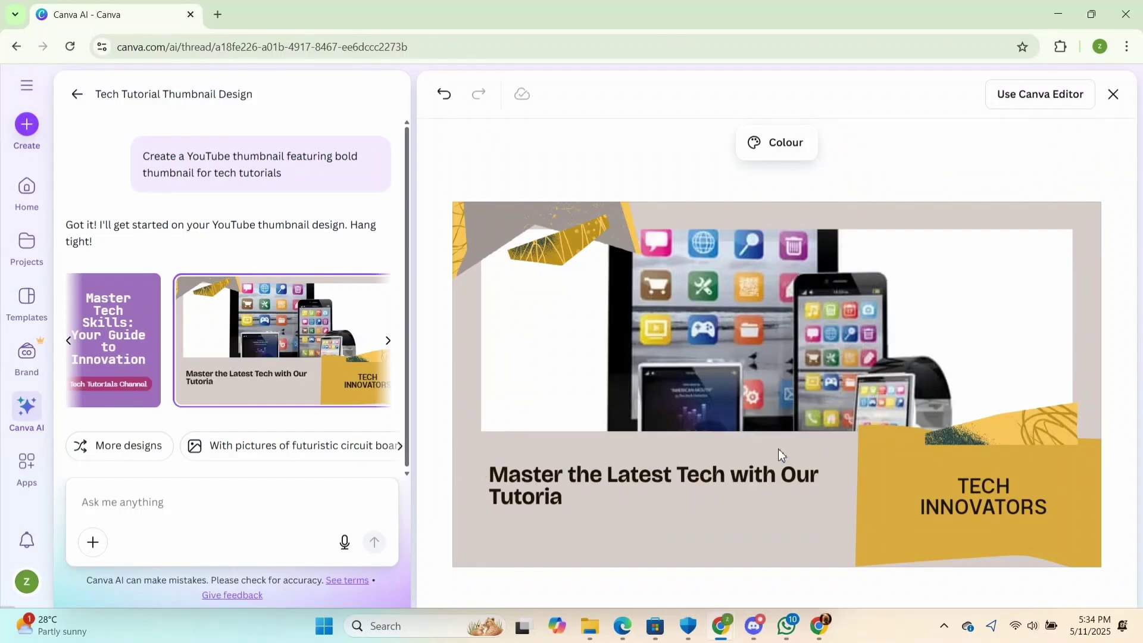
# Replace the thumbnail's device photo with the suggested purple earbuds image and open the design in the full Canva editor
pyautogui.click(703, 351)
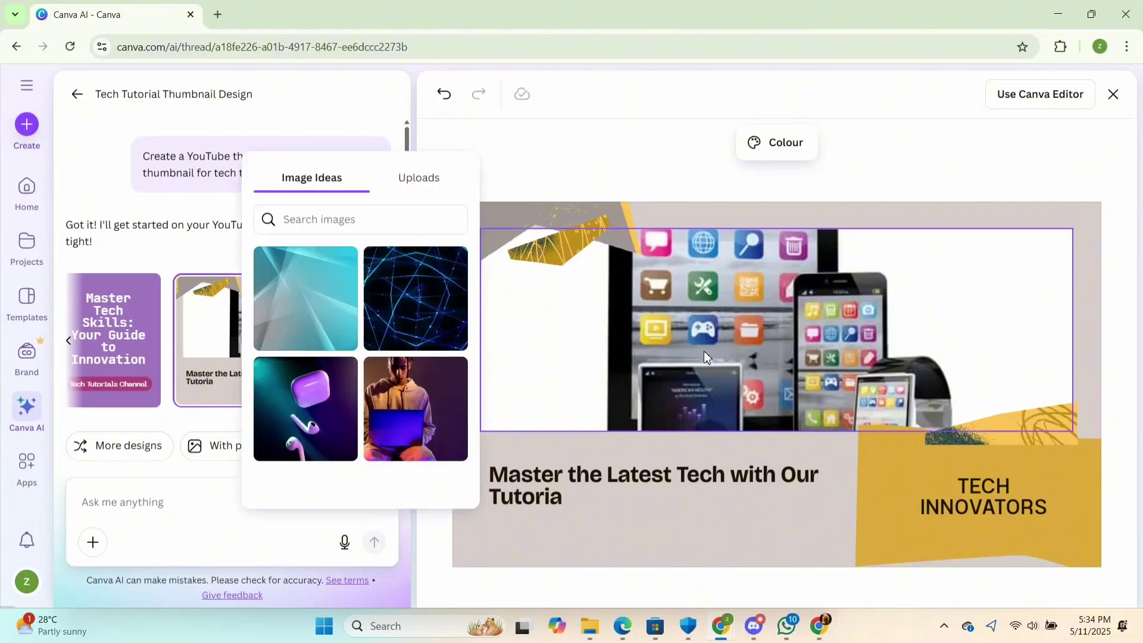
pyautogui.click(314, 394)
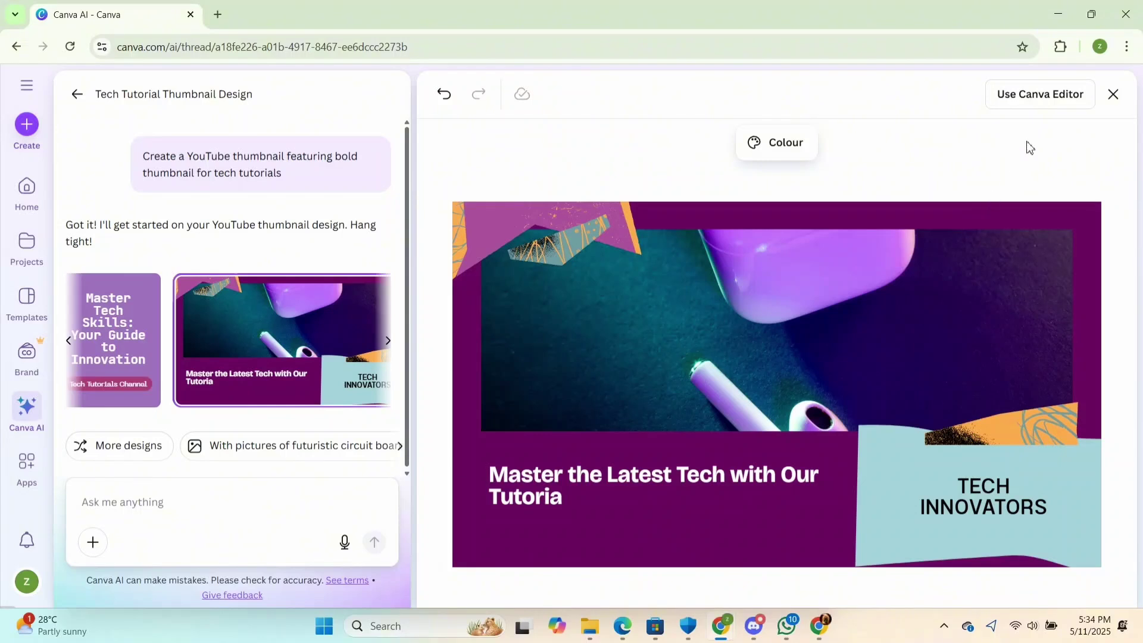
pyautogui.click(1056, 92)
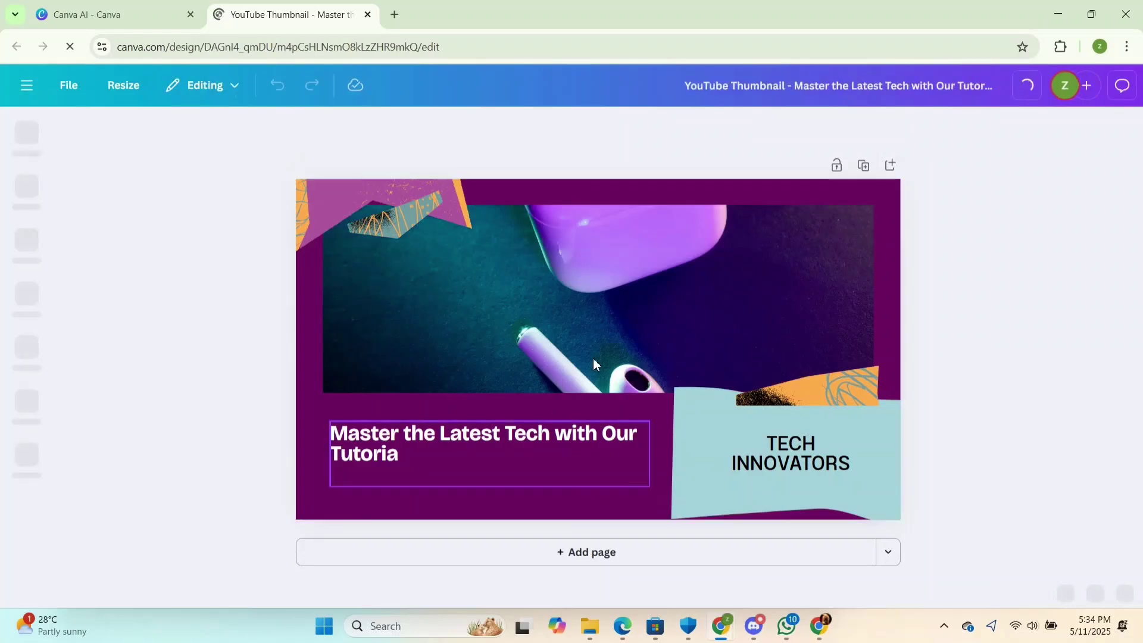
# Nudge the earbuds photo slightly down and move the "TECH INNOVATORS" text up and left within its light blue shape
pyautogui.moveTo(592, 358)
pyautogui.mouseDown()
pyautogui.moveTo(580, 388)
pyautogui.moveTo(637, 344)
pyautogui.moveTo(594, 340)
pyautogui.mouseUp()
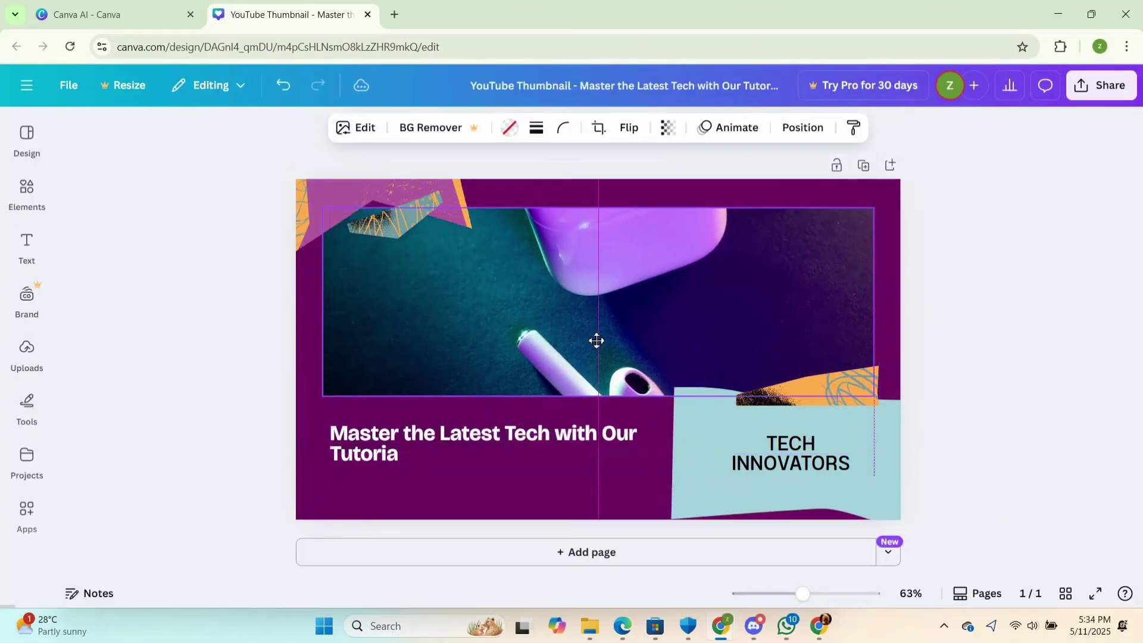
pyautogui.moveTo(767, 462); pyautogui.dragTo(748, 441)
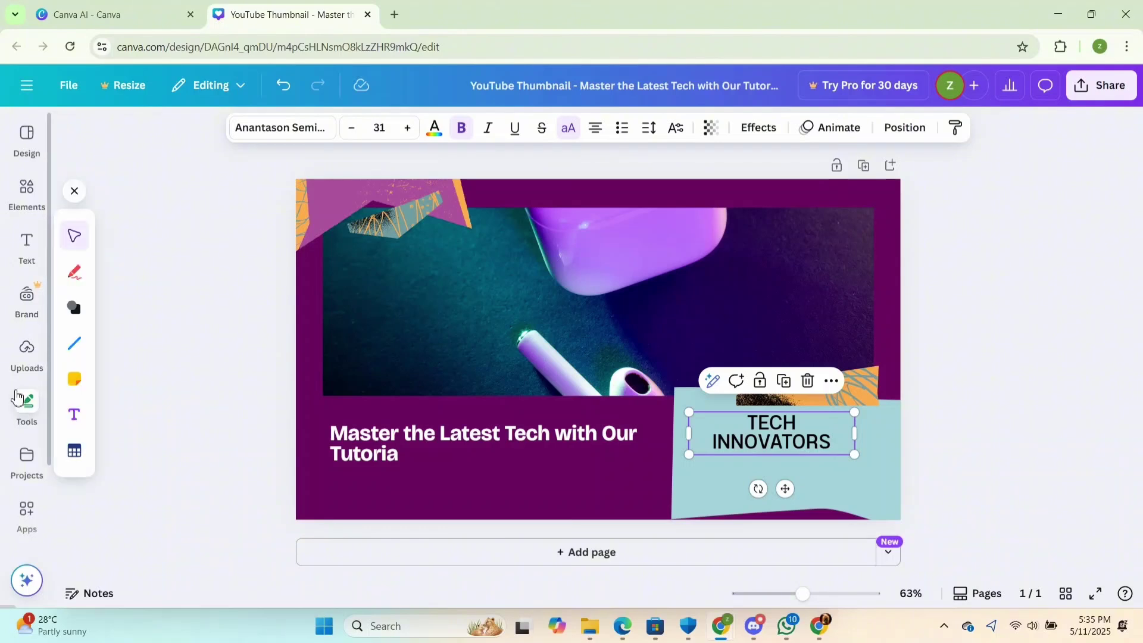
pyautogui.click(26, 354)
pyautogui.click(27, 247)
pyautogui.click(27, 193)
pyautogui.click(27, 461)
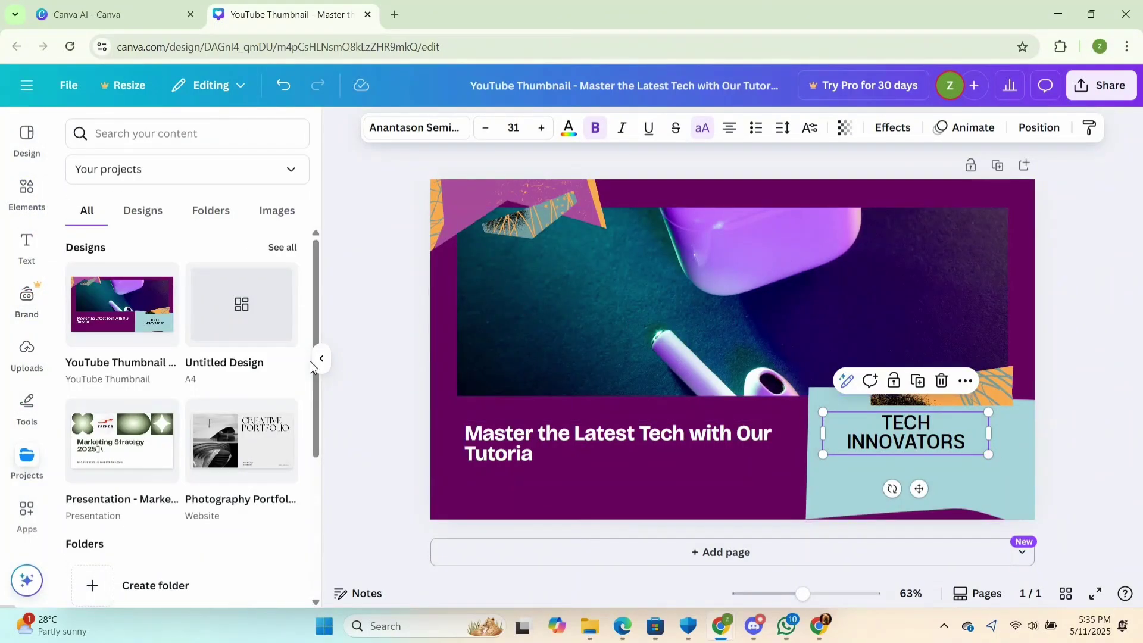
# Download the thumbnail as a PNG file at 1,280 × 720 px and dismiss the download notice
pyautogui.click(1113, 90)
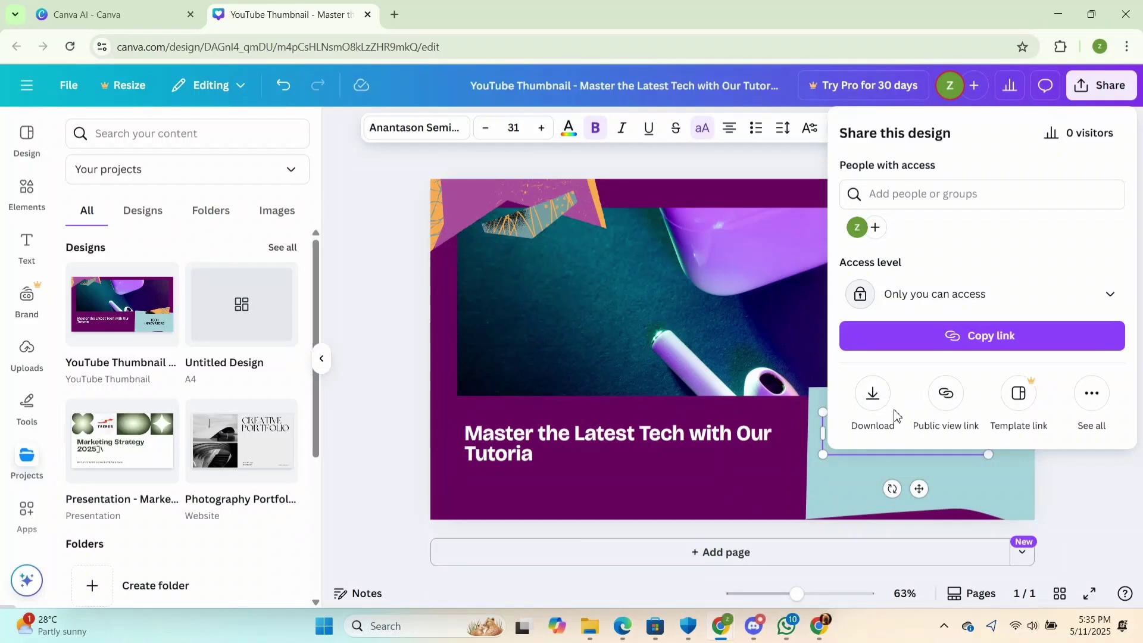
pyautogui.click(873, 392)
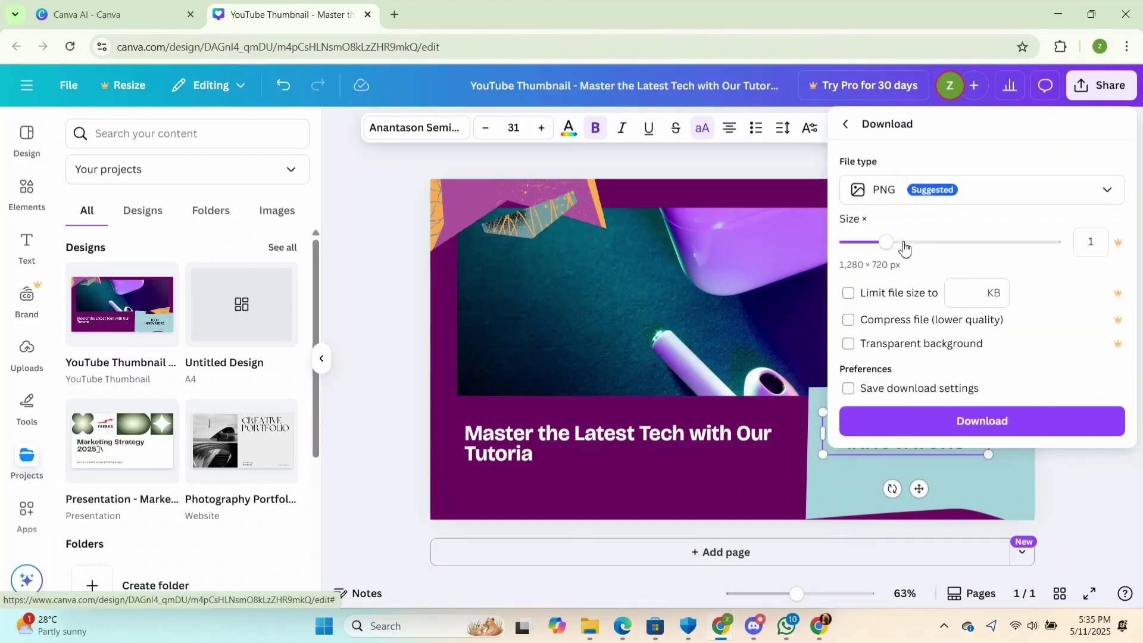
pyautogui.click(926, 420)
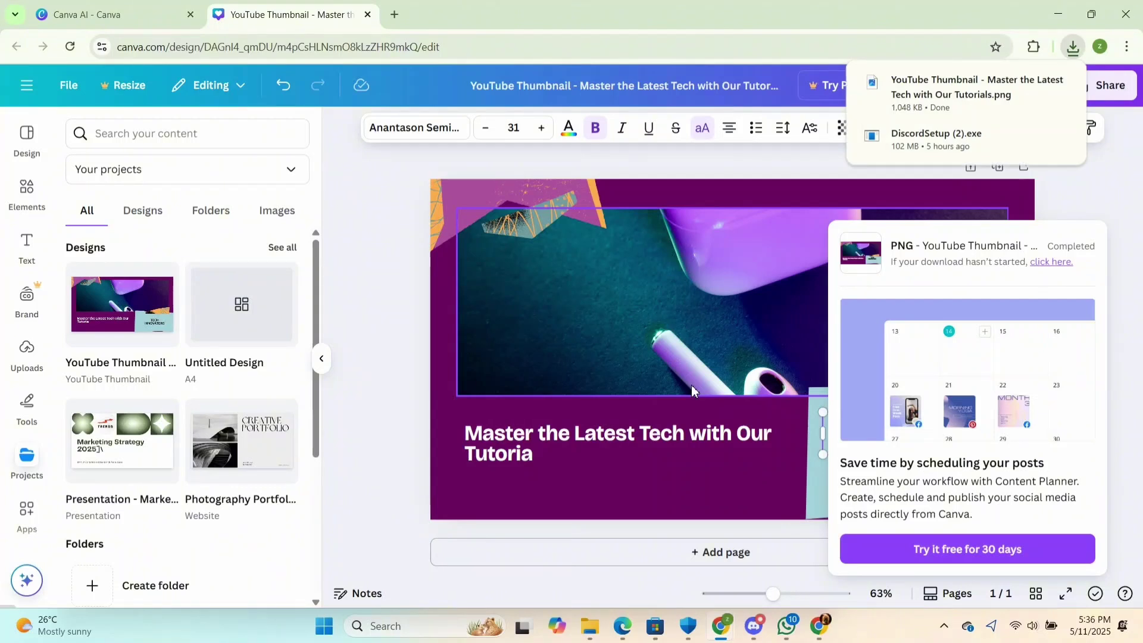
pyautogui.click(411, 375)
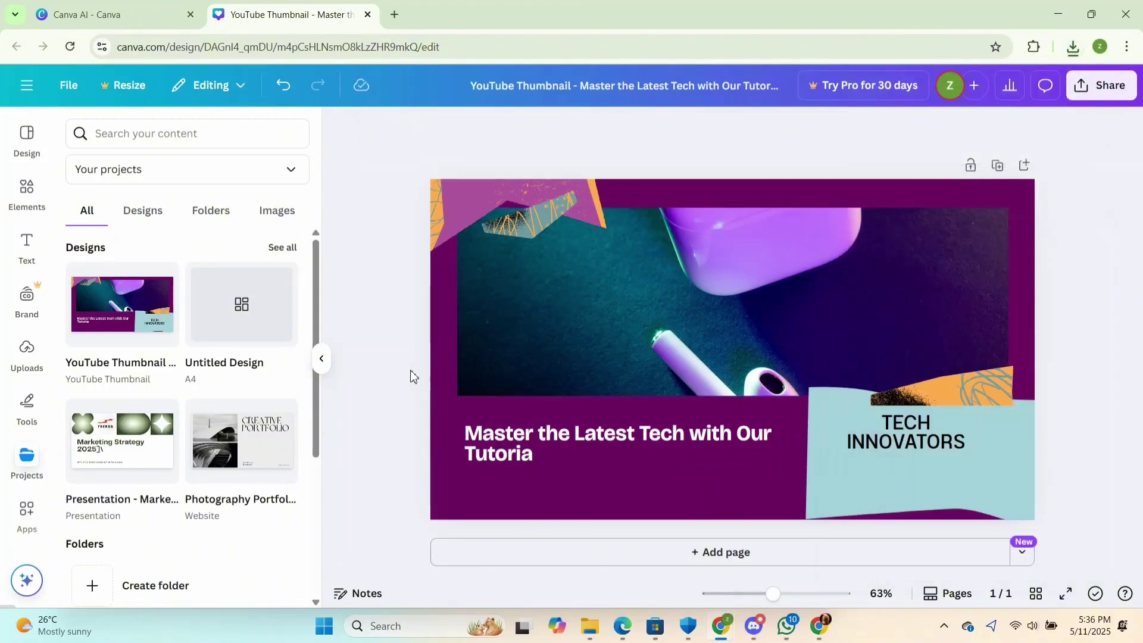